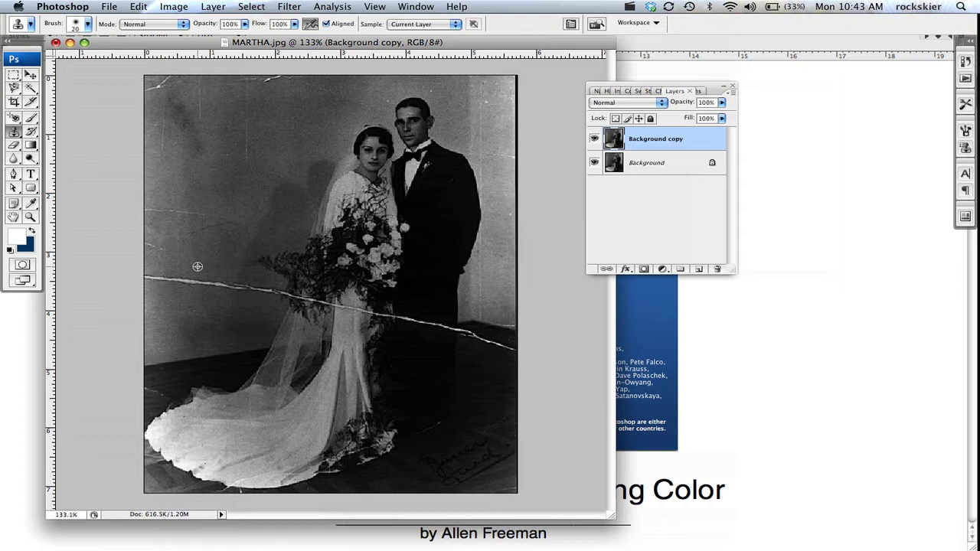
Step: Clone clean nearby areas over the white crease running across the wall, bouquet, dress and dark suit with the Clone Stamp
left_click(197, 265, "alt")
mouse_move(198, 281)
left_mouse_down()
mouse_move(144, 277)
mouse_move(327, 303)
left_mouse_up()
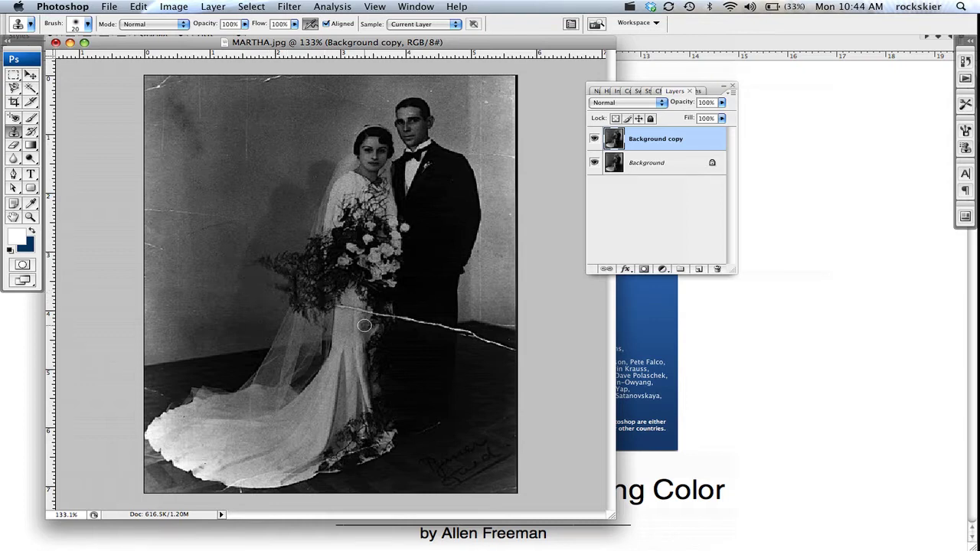
left_click_drag(346, 314, 445, 329)
left_click(414, 348, "alt")
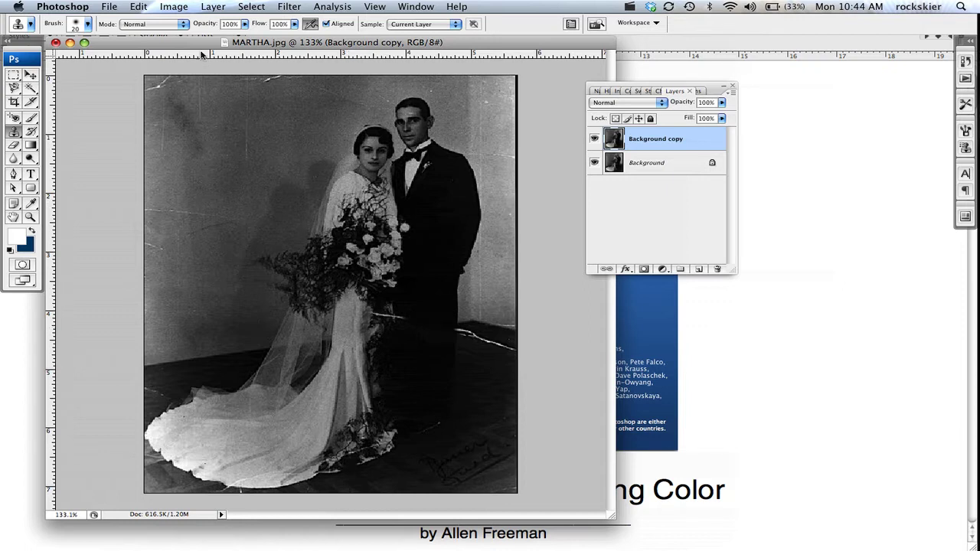
Step: Apply a Levels adjustment to the Background copy layer that brightens the midtones
left_click(173, 9)
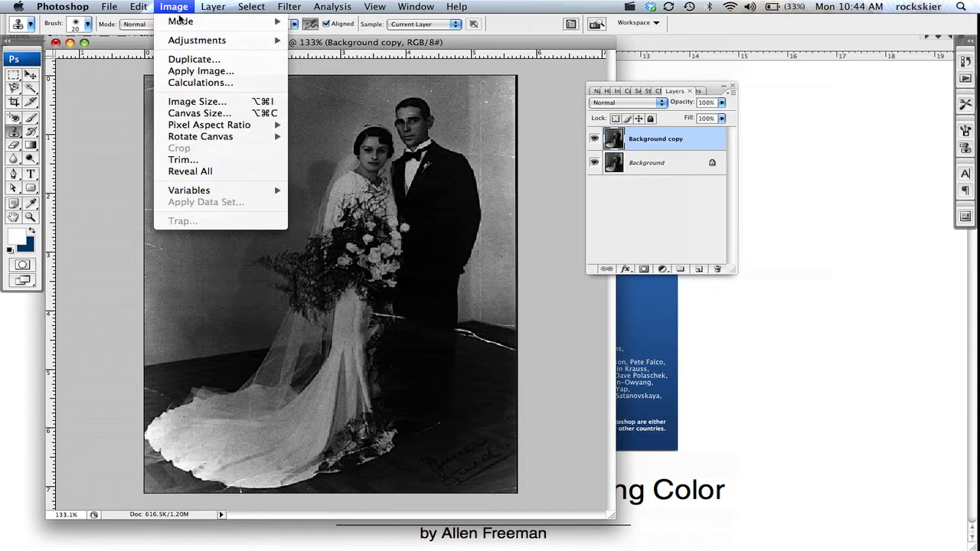
mouse_move(230, 43)
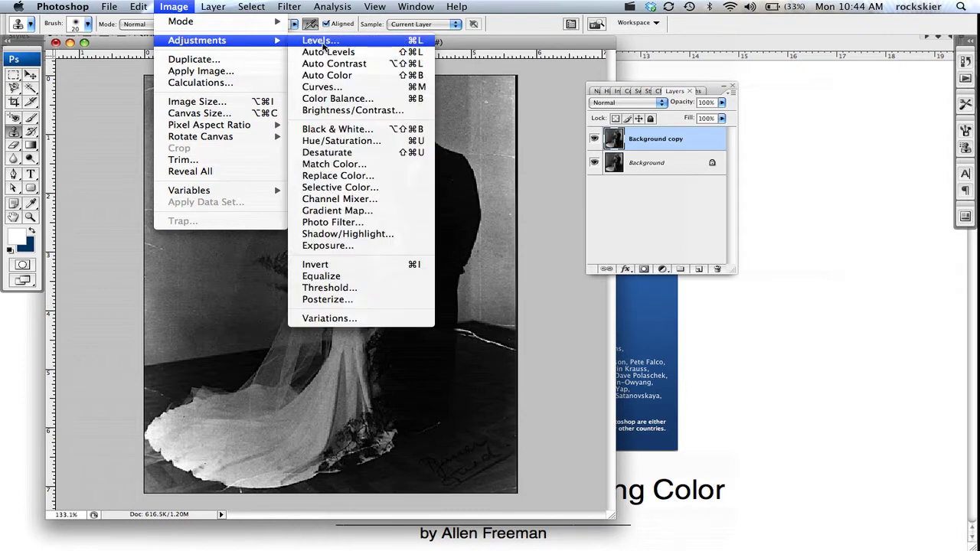
left_click(415, 44)
left_click_drag(839, 195, 693, 79)
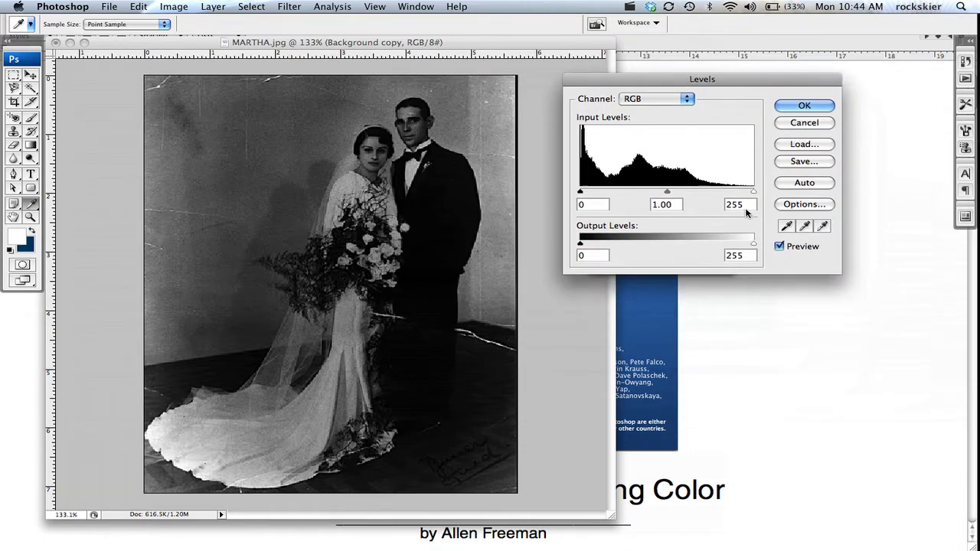
mouse_move(754, 192)
left_mouse_down()
mouse_move(728, 195)
mouse_move(755, 193)
left_mouse_up()
left_click_drag(666, 195, 641, 194)
left_click(804, 106)
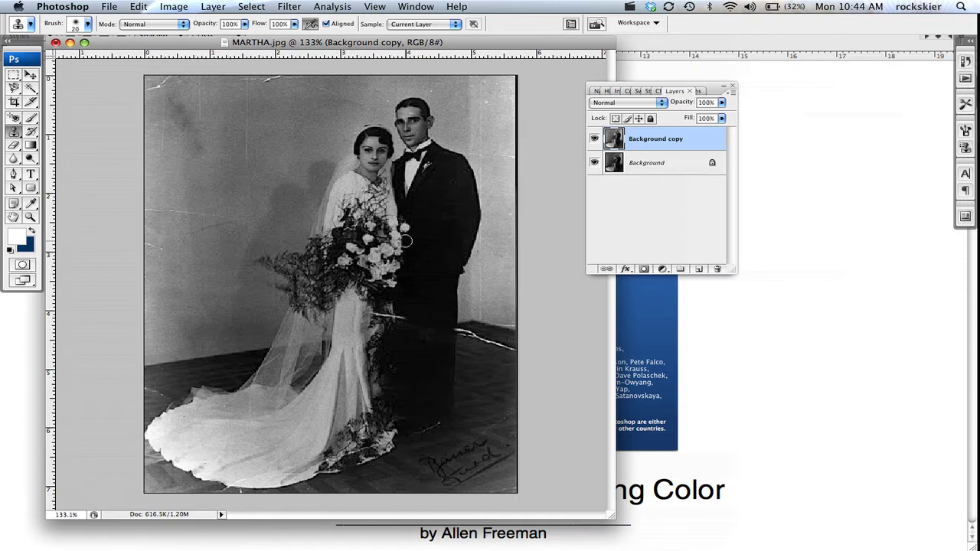
Step: Create a new layer named "color" above the Background copy layer
left_click(732, 94)
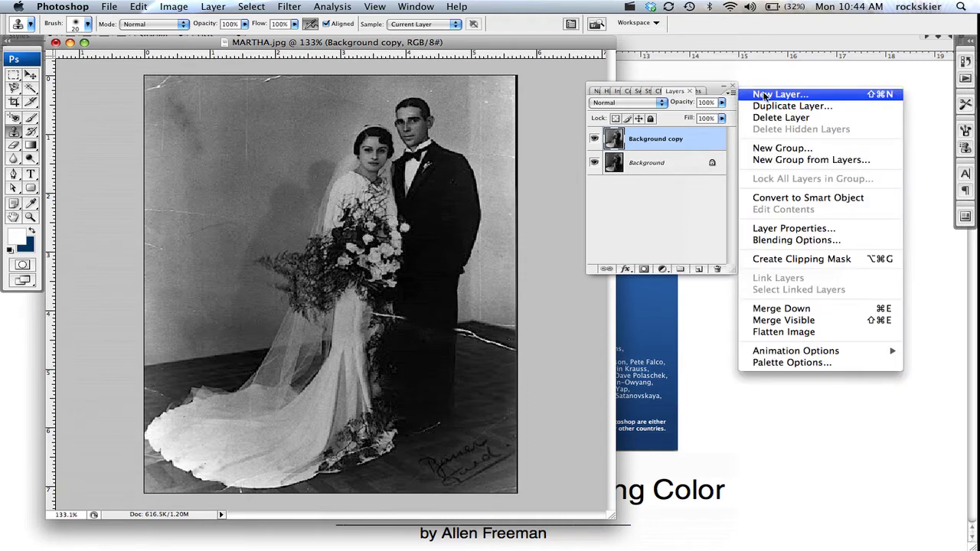
left_click(859, 95)
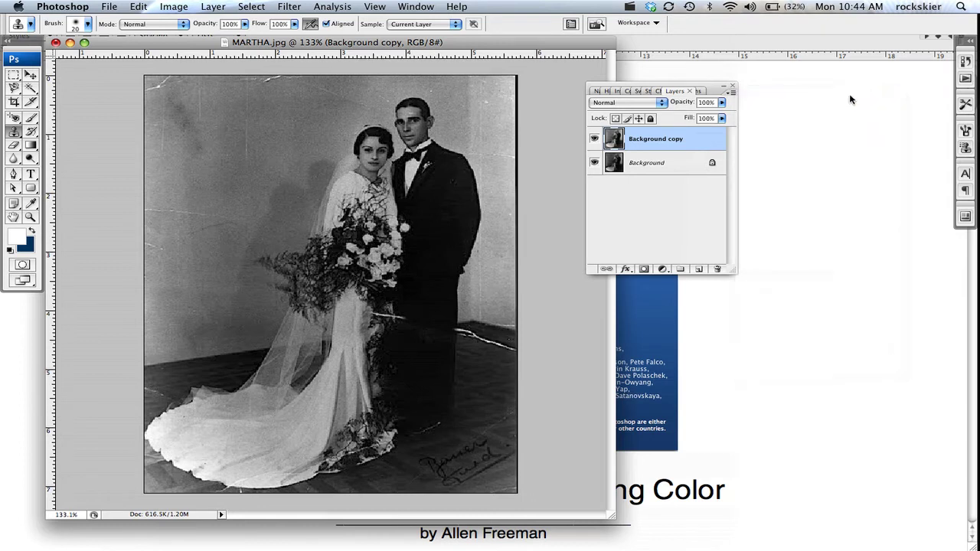
type("color")
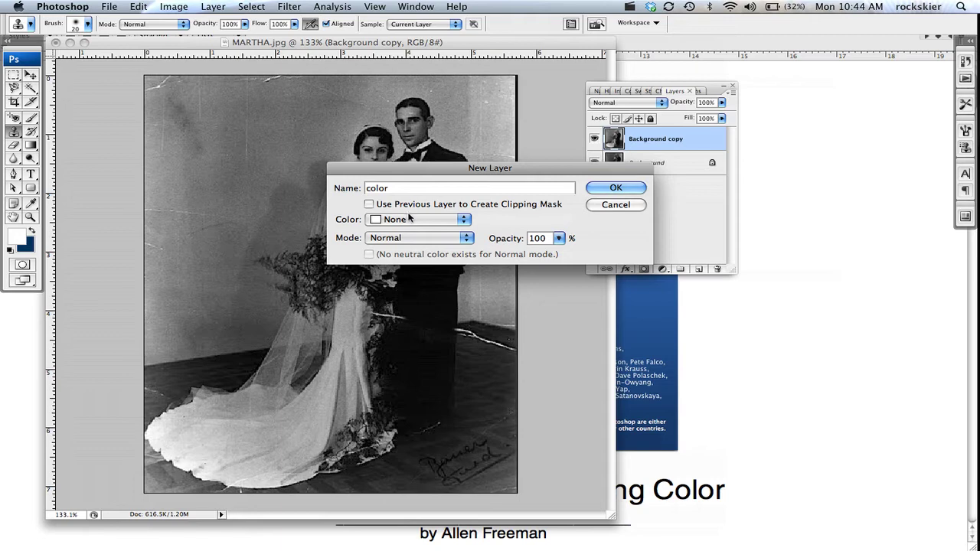
left_click(605, 188)
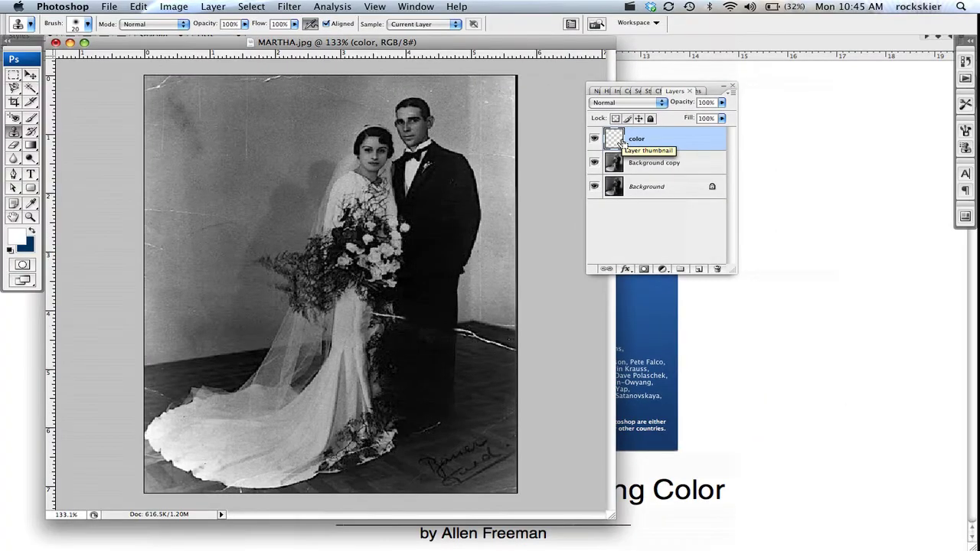
Step: Activate the Brush tool and set the foreground color to bright red, #fd1818
left_click(32, 119)
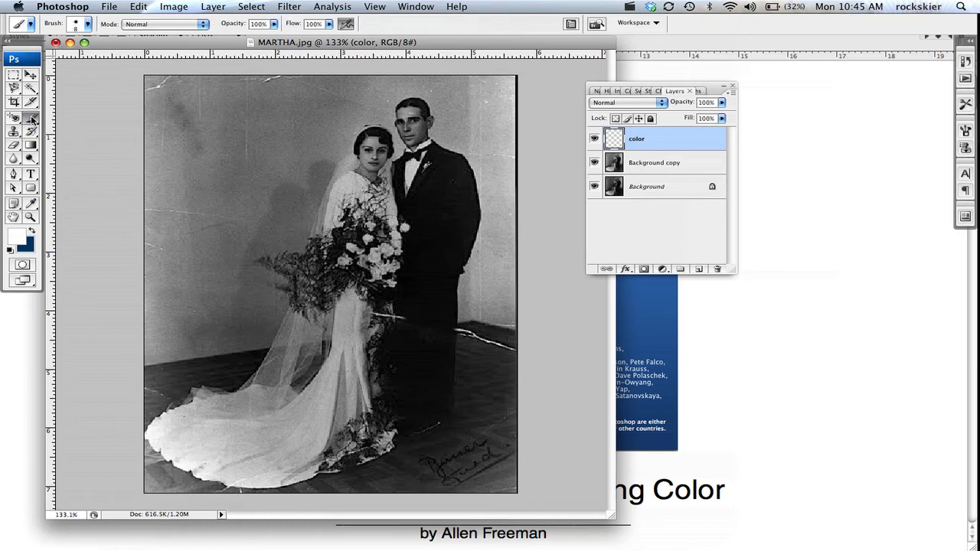
left_click(16, 236)
left_click(754, 265)
left_click(885, 253)
Step: Paint the large flower cluster and two separate blooms in the bride's bouquet red on the color layer
scroll(395, 254, "up", 5)
scroll(441, 234, "up", 2)
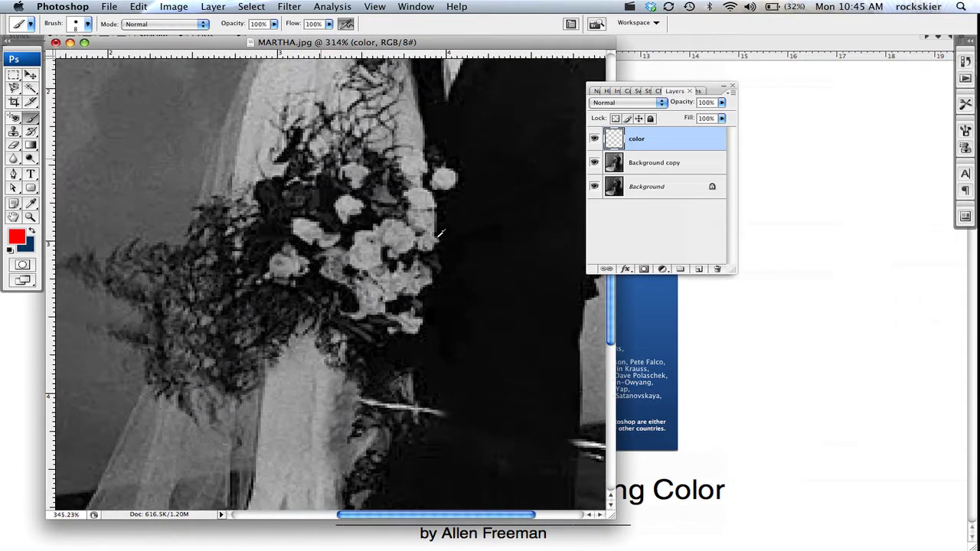
scroll(441, 233, "up", 3)
scroll(435, 233, "up", 2)
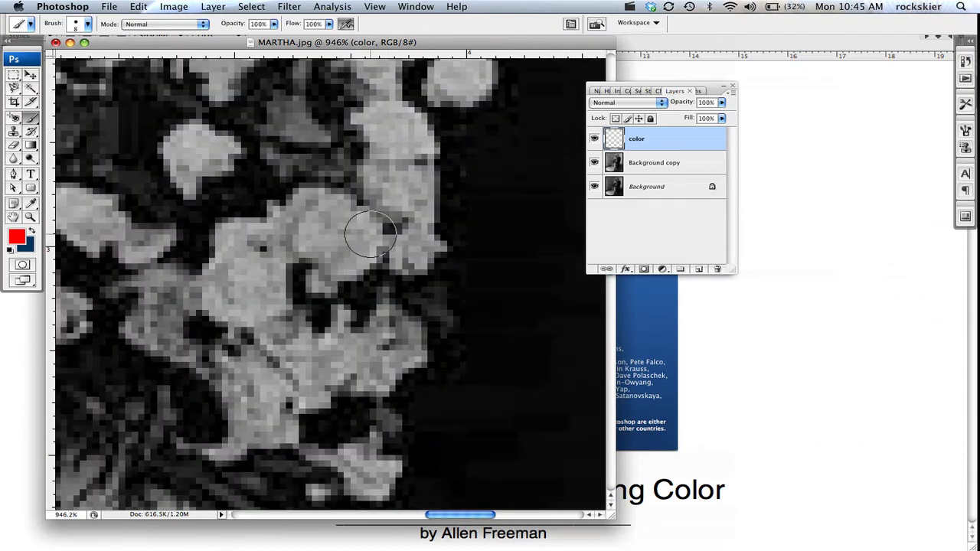
left_click(343, 246)
mouse_move(343, 247)
left_mouse_down()
mouse_move(322, 220)
mouse_move(291, 251)
mouse_move(273, 242)
mouse_move(234, 277)
mouse_move(234, 345)
mouse_move(262, 289)
mouse_move(258, 421)
mouse_move(314, 345)
mouse_move(369, 350)
mouse_move(389, 336)
mouse_move(354, 379)
mouse_move(287, 390)
left_mouse_up()
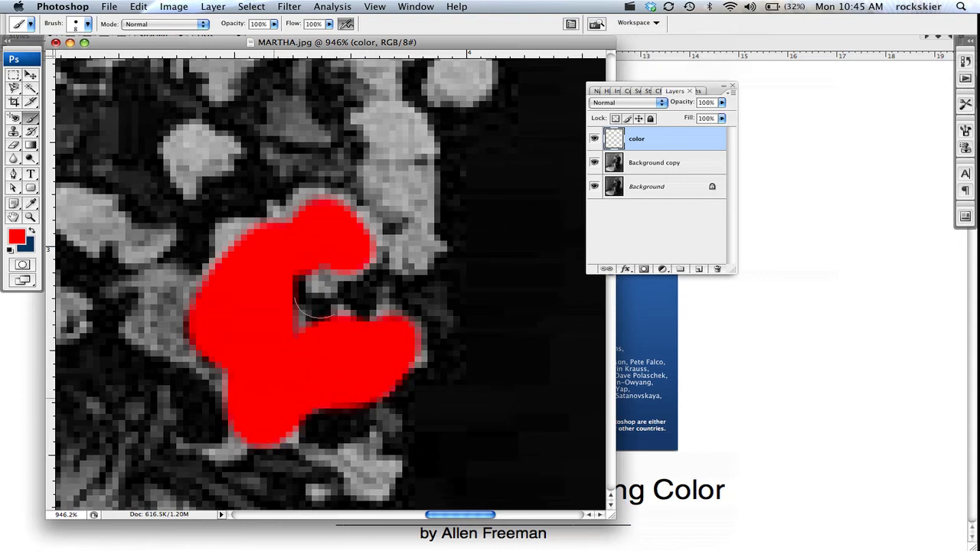
mouse_move(366, 230)
left_mouse_down()
mouse_move(413, 236)
mouse_move(387, 115)
left_mouse_up()
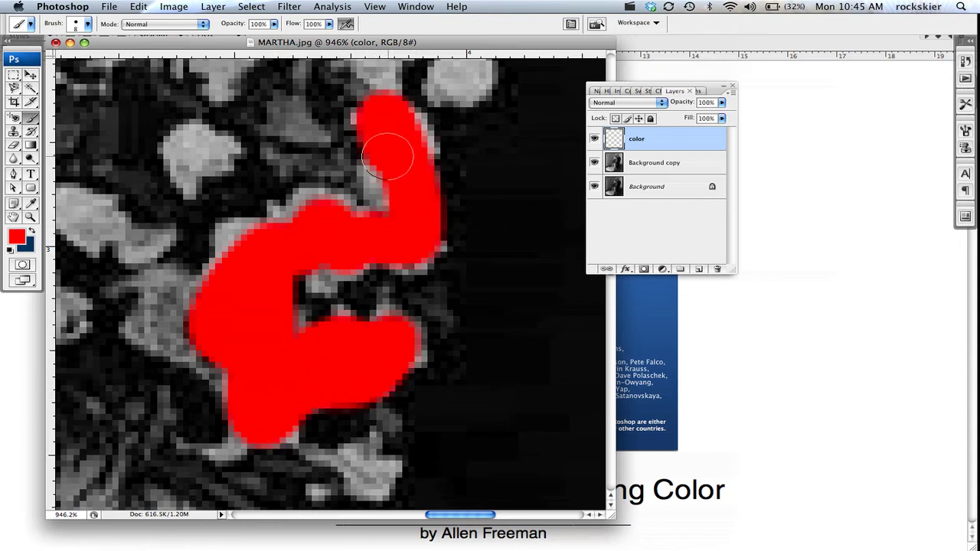
left_click(458, 79)
left_click_drag(216, 140, 190, 163)
Step: Toggle the color layer's visibility off and on to compare the painted flowers with the photo beneath
left_click(595, 139)
left_click(594, 139)
left_click(594, 139)
left_click(594, 139)
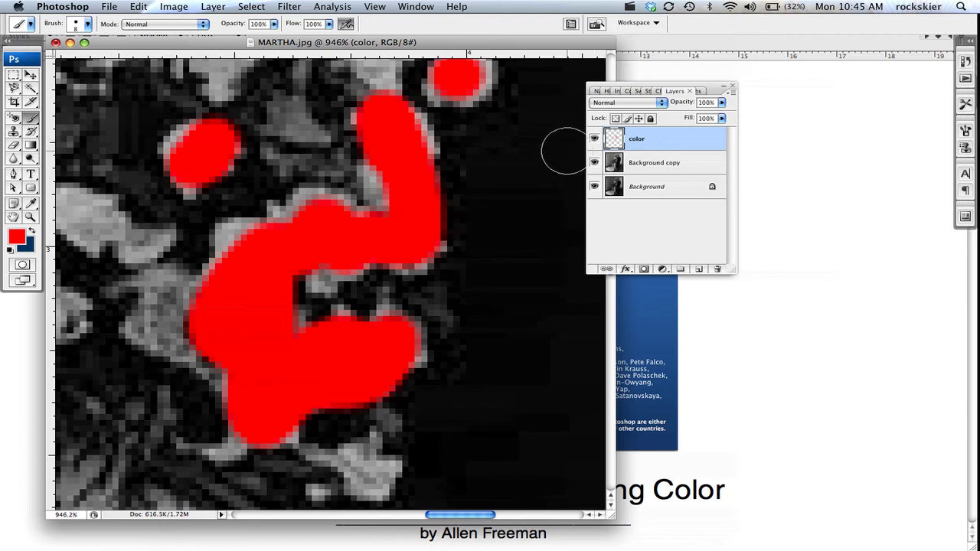
Step: Paint the two remaining pale blooms on the left side of the bouquet red
scroll(389, 228, "down", 1)
scroll(389, 228, "down", 1)
left_click_drag(236, 243, 170, 220)
mouse_move(157, 299)
left_mouse_down()
mouse_move(131, 294)
mouse_move(161, 291)
left_mouse_up()
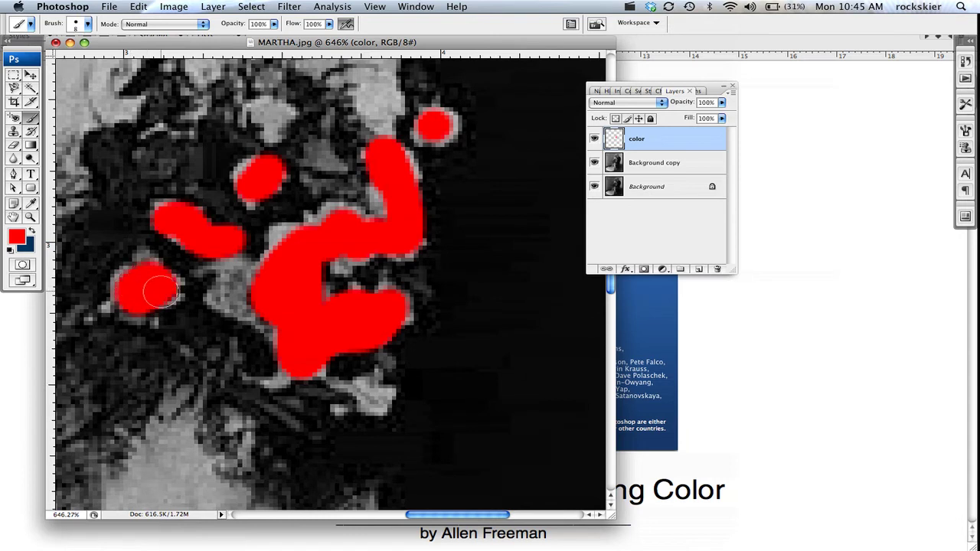
Step: Set the color layer's blend mode to Color Burn and paint the gray bloom beside the large cluster red
left_click(627, 103)
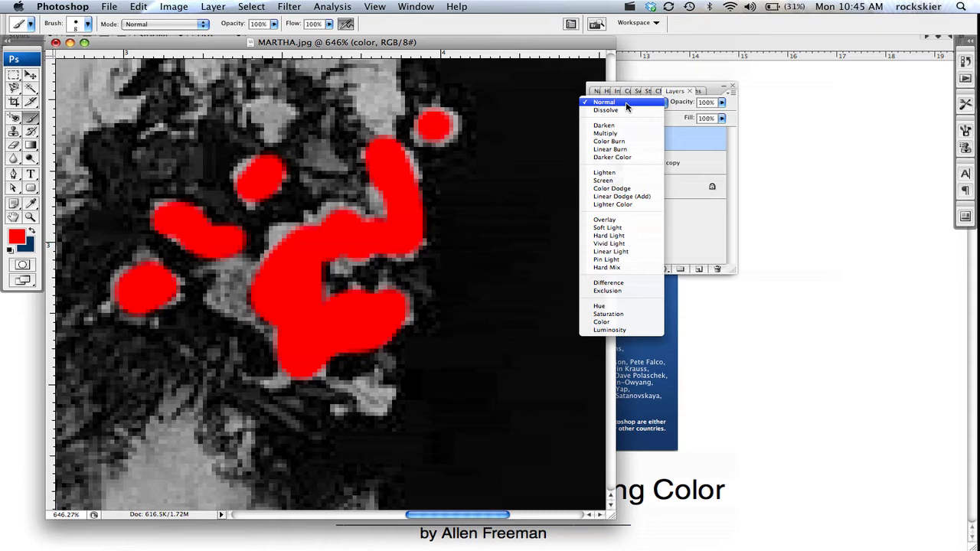
left_click(623, 142)
mouse_move(339, 197)
left_mouse_down()
mouse_move(344, 219)
mouse_move(280, 239)
mouse_move(246, 289)
mouse_move(219, 291)
mouse_move(243, 272)
left_mouse_up()
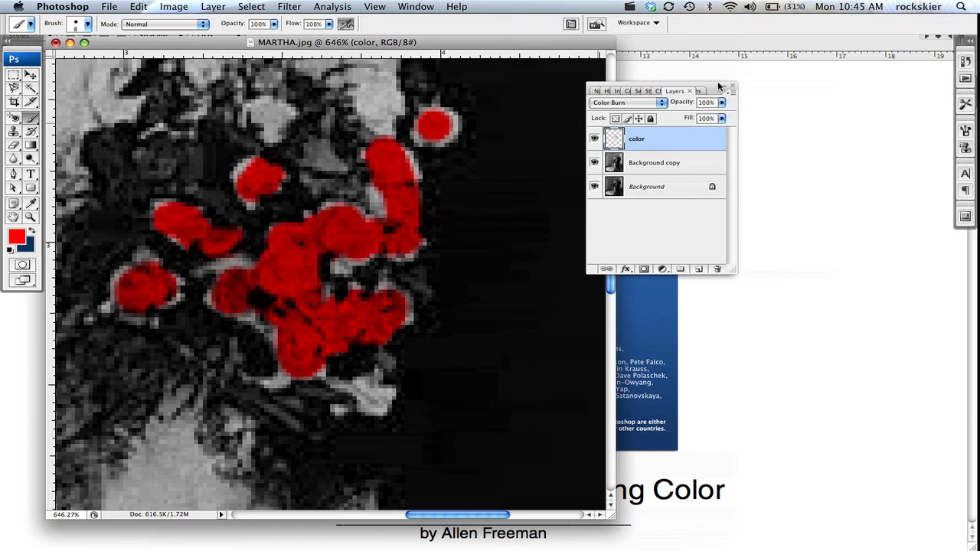
Step: Try the Screen and Linear Light blend modes on the color layer and return it to Color Burn
left_click(625, 103)
left_click(636, 136)
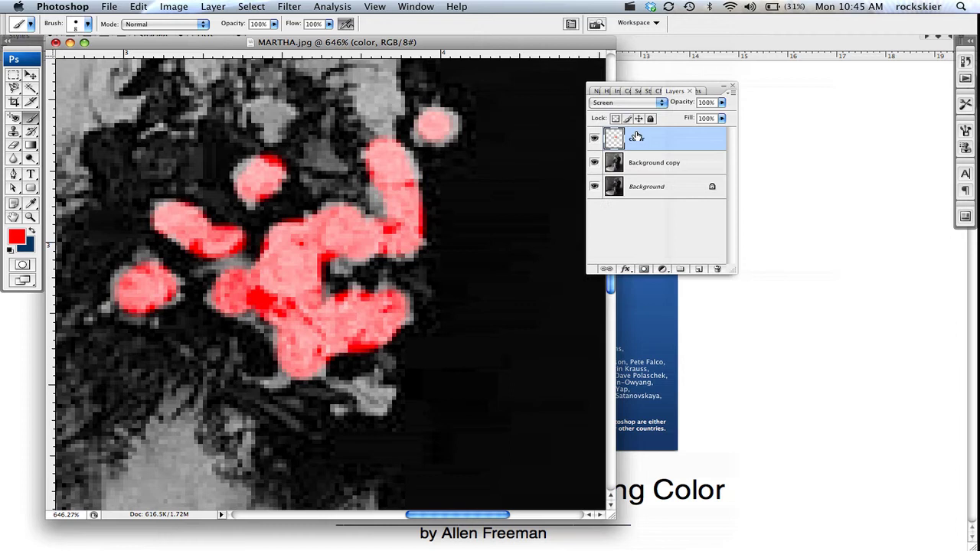
left_click(641, 111)
left_click(646, 174)
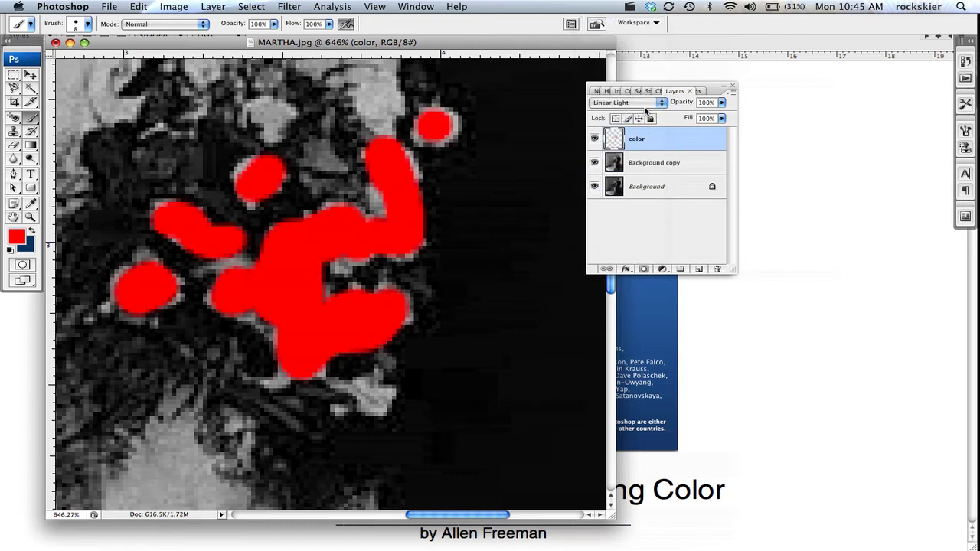
left_click(645, 105)
scroll(639, 77, "up", 4)
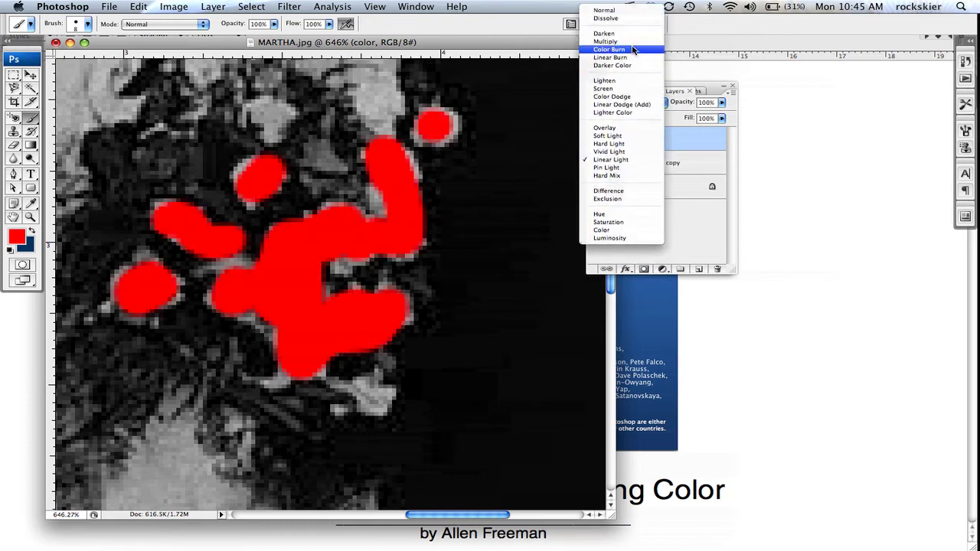
left_click(633, 51)
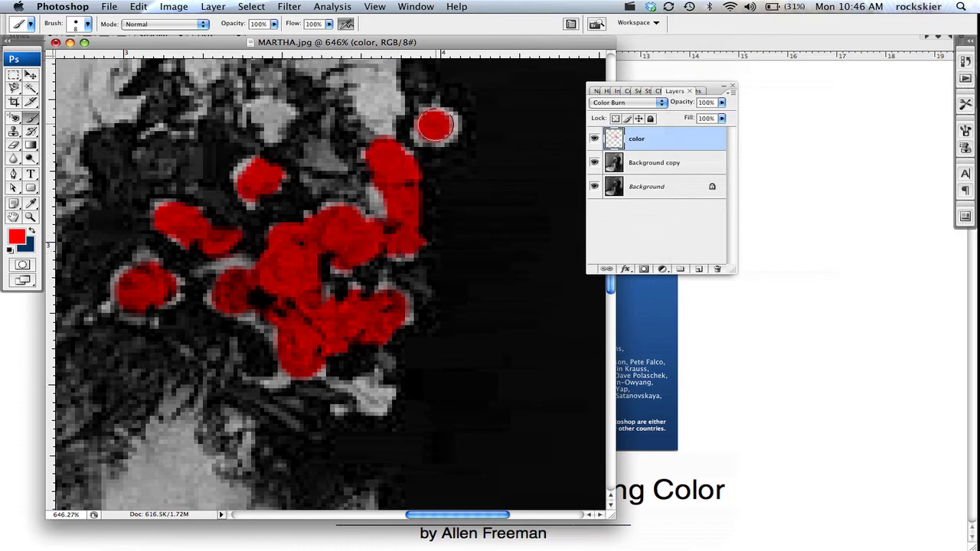
Step: Set the foreground color to bright green and test it on the bouquet foliage, undoing the test stroke
scroll(338, 203, "down", 4)
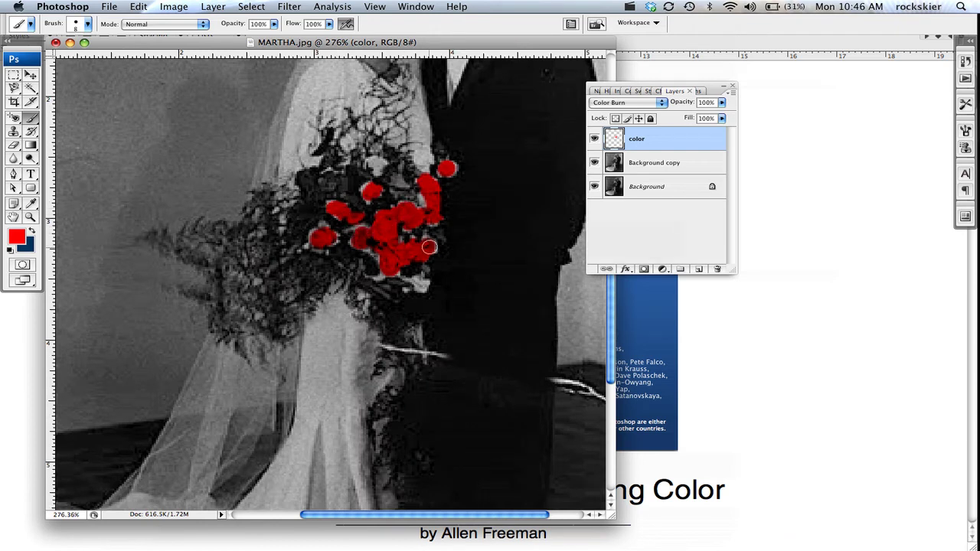
scroll(330, 208, "down", 2)
scroll(331, 207, "down", 1)
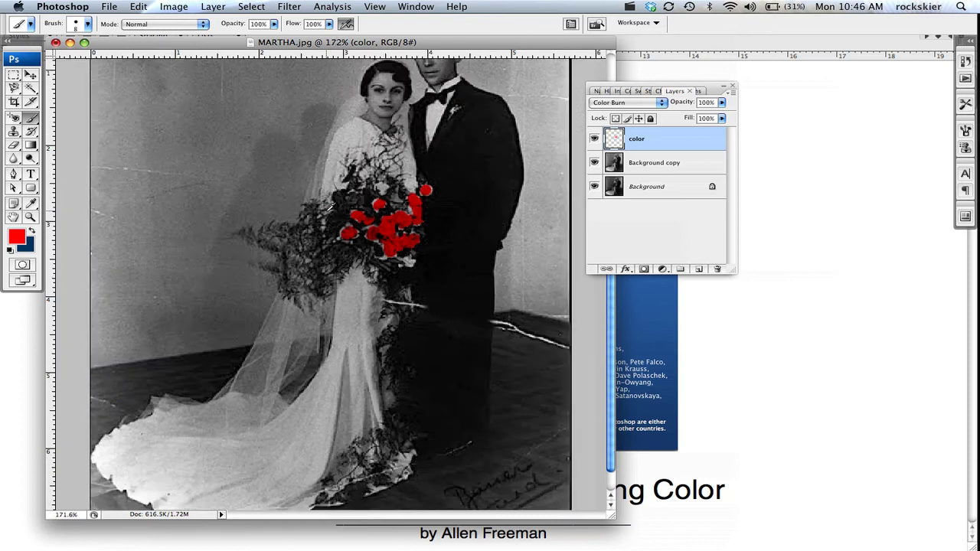
left_click(17, 237)
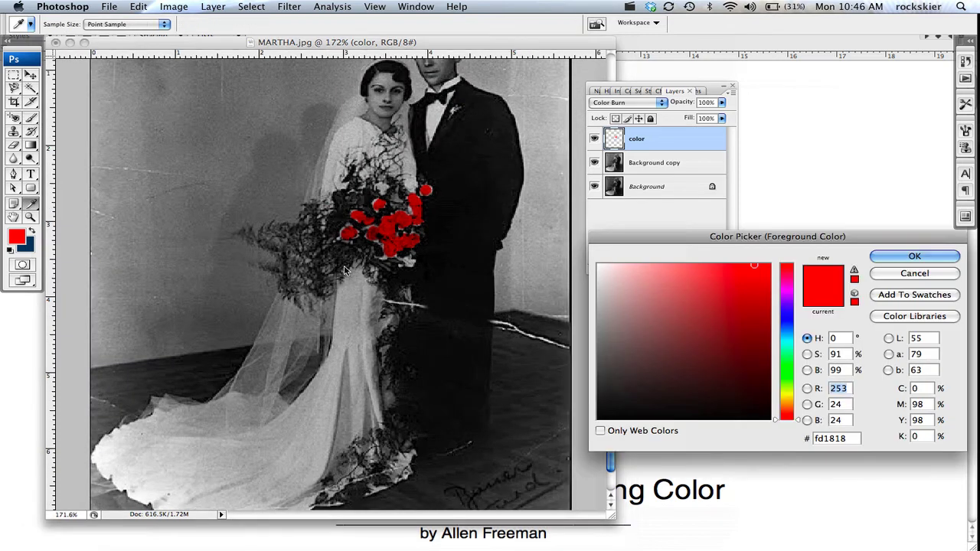
left_click(786, 373)
left_click(915, 256)
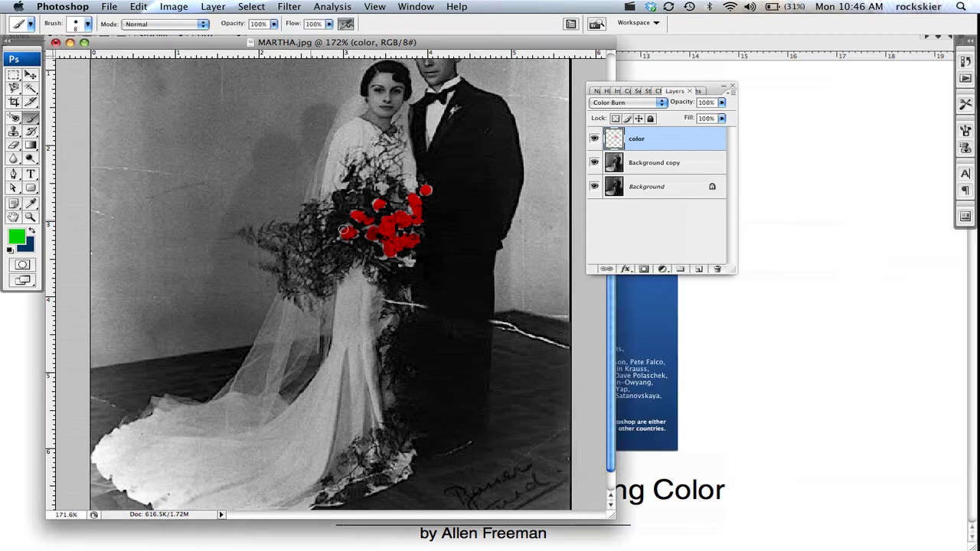
mouse_move(348, 205)
left_mouse_down()
mouse_move(330, 224)
mouse_move(341, 207)
left_mouse_up()
key("super+z")
Step: Add a new layer with the default name and settings above the color layer
left_click(731, 94)
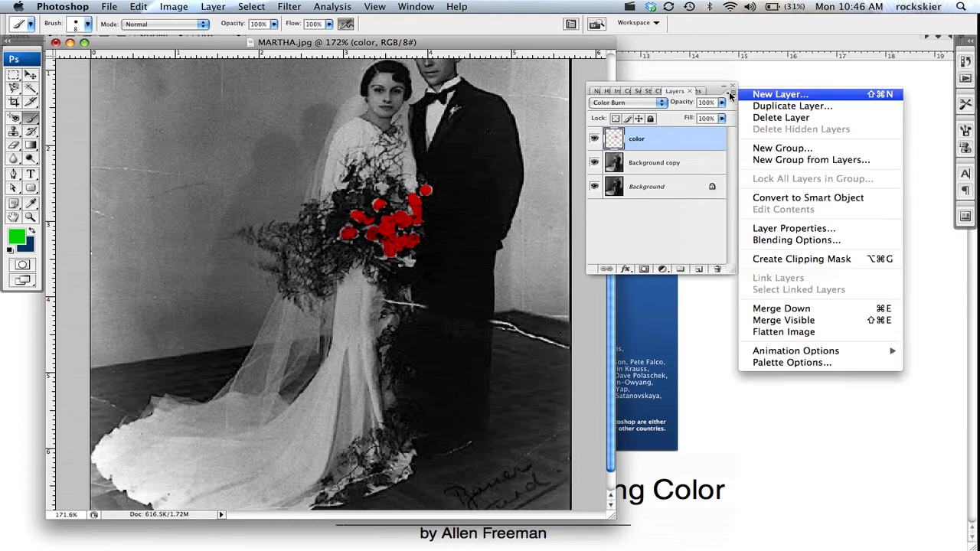
left_click(745, 96)
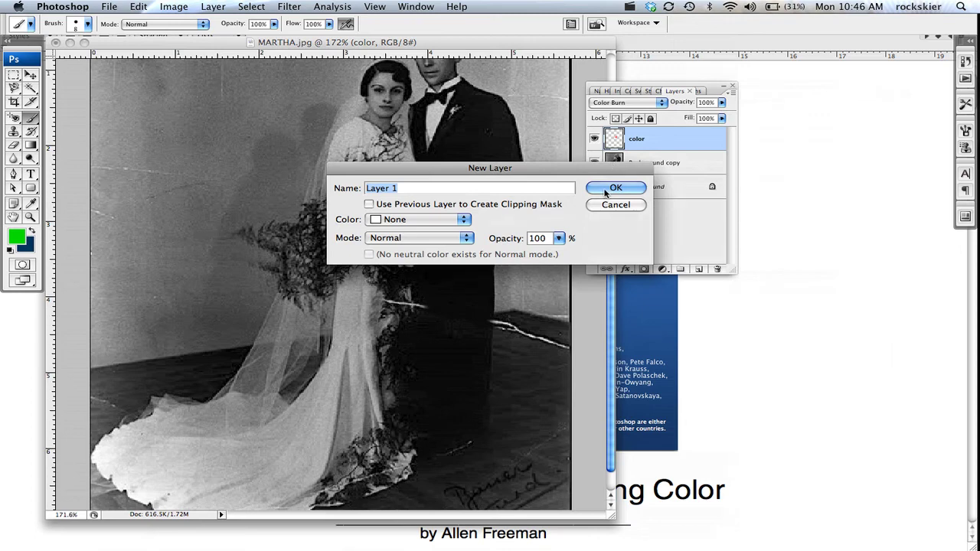
left_click(609, 190)
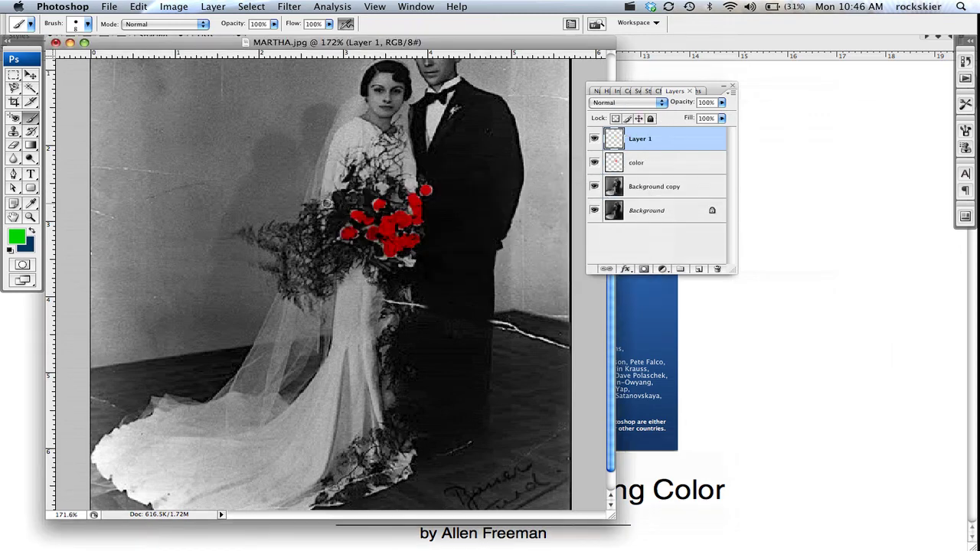
Step: Set the new layer's blend mode to Color Dodge and paint the foliage left of the red flowers green
left_click(625, 104)
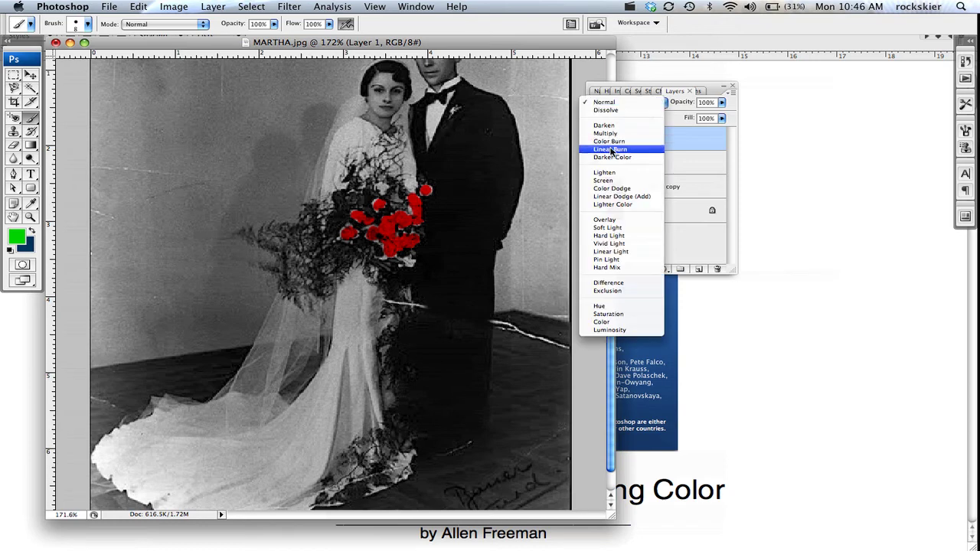
left_click(631, 189)
mouse_move(348, 202)
left_mouse_down()
mouse_move(343, 211)
mouse_move(339, 201)
mouse_move(329, 227)
mouse_move(347, 212)
mouse_move(331, 237)
mouse_move(339, 248)
mouse_move(358, 243)
mouse_move(341, 260)
left_mouse_up()
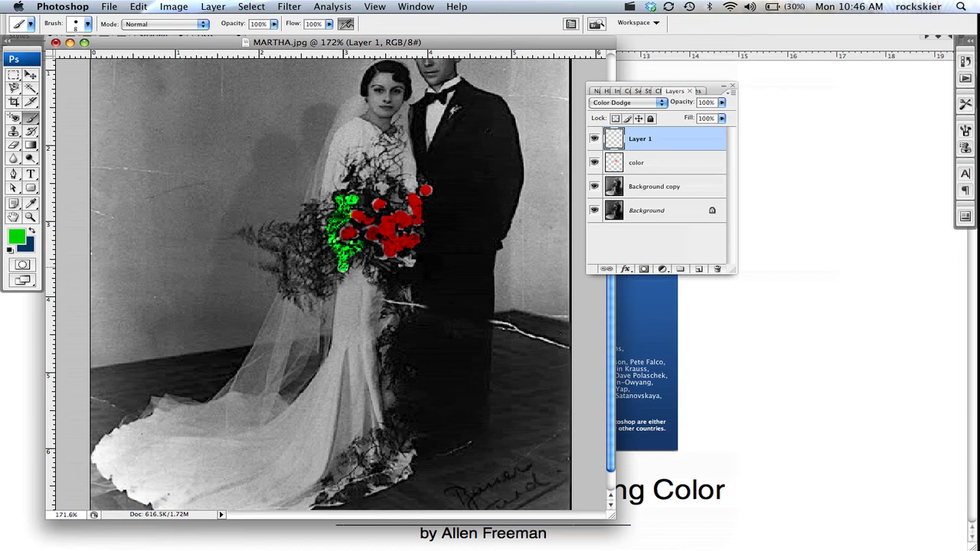
left_click_drag(324, 251, 311, 220)
Step: Try the Linear Dodge (Add), Lighter Color and Screen blend modes on Layer 1 and return it to Color Dodge
left_click(659, 104)
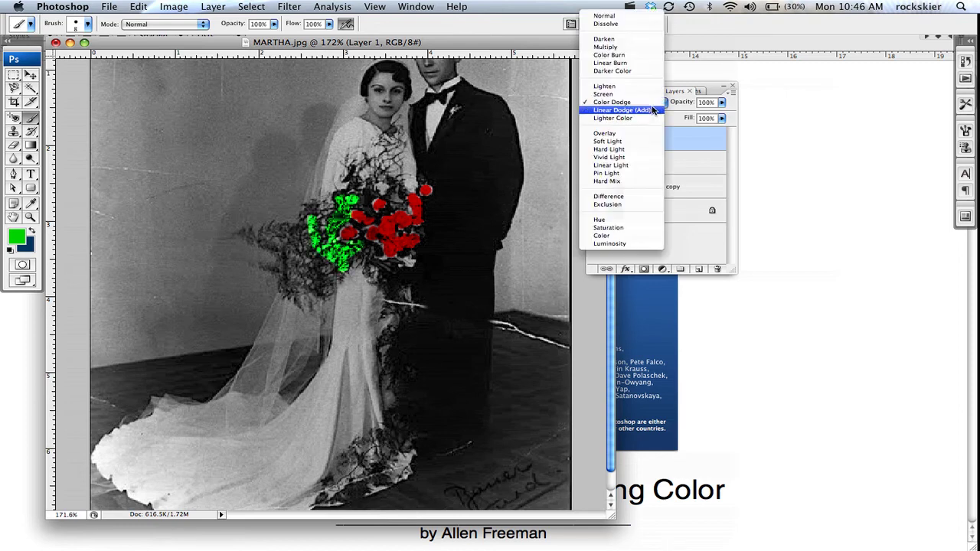
left_click(653, 111)
left_click(651, 107)
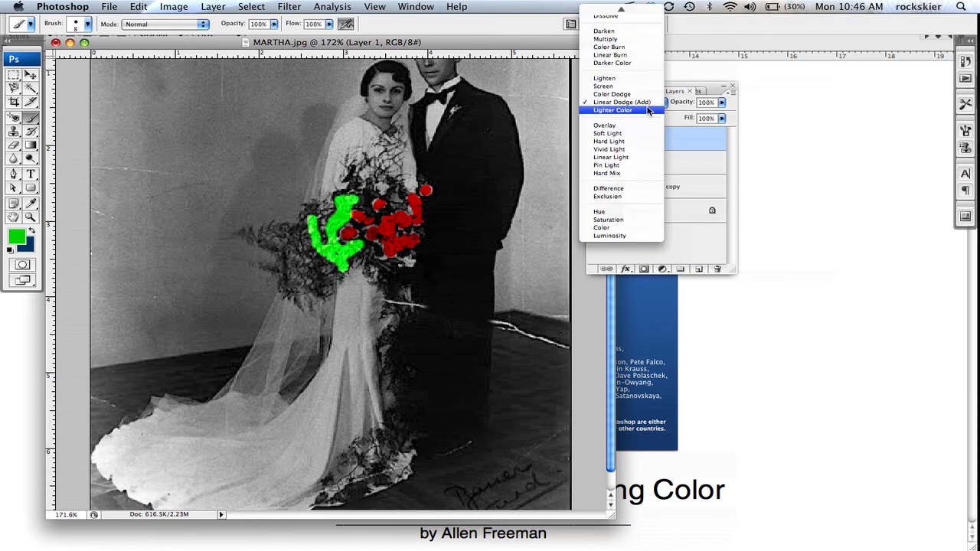
left_click(649, 113)
left_click(649, 110)
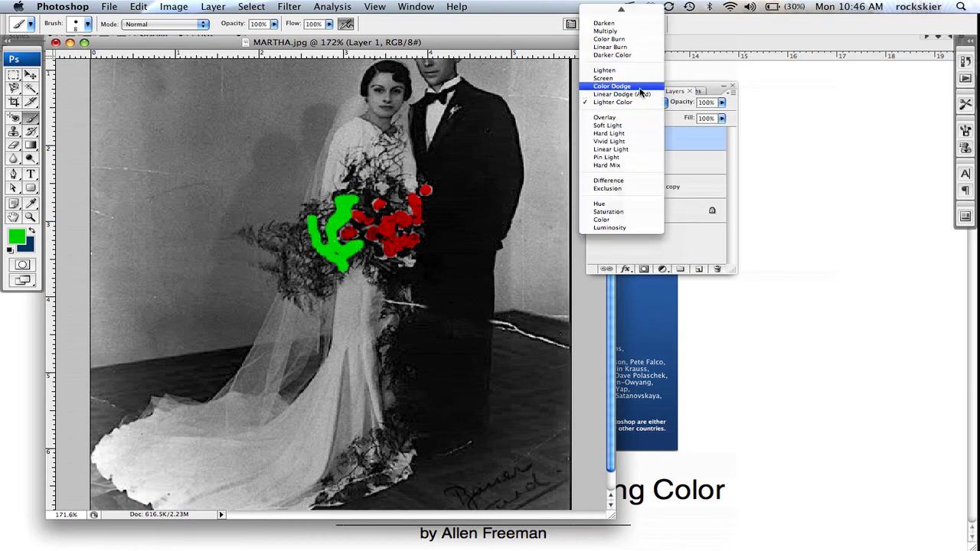
left_click(646, 86)
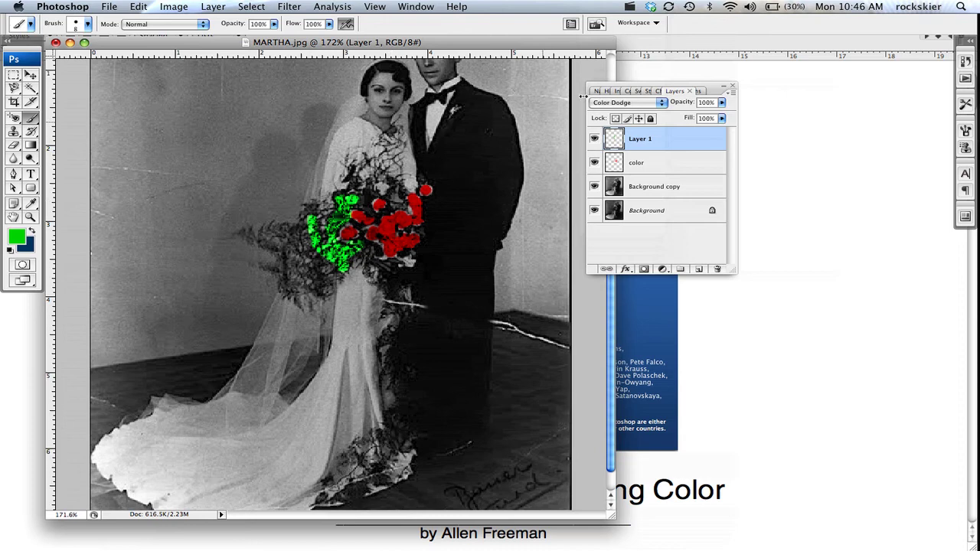
left_click(625, 103)
left_click(625, 94)
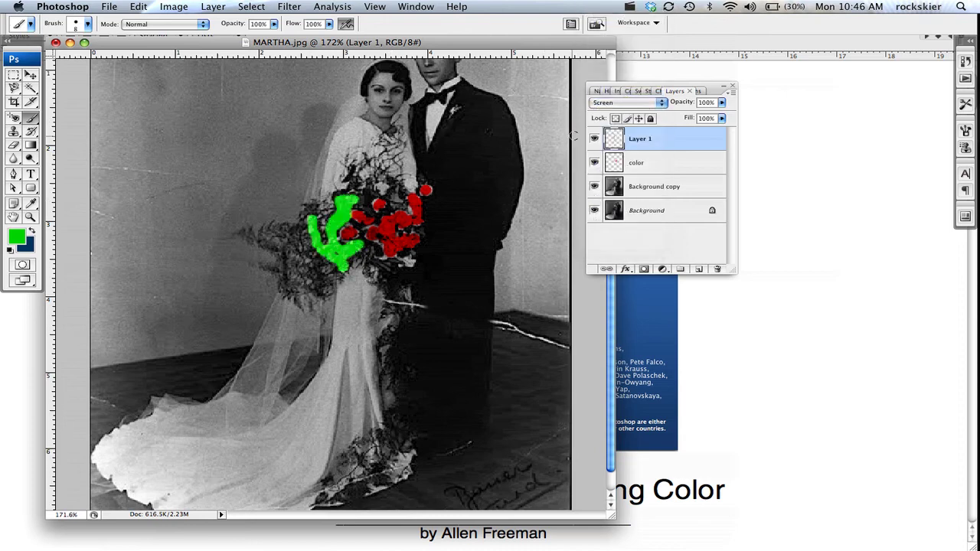
left_click(625, 103)
left_click(628, 113)
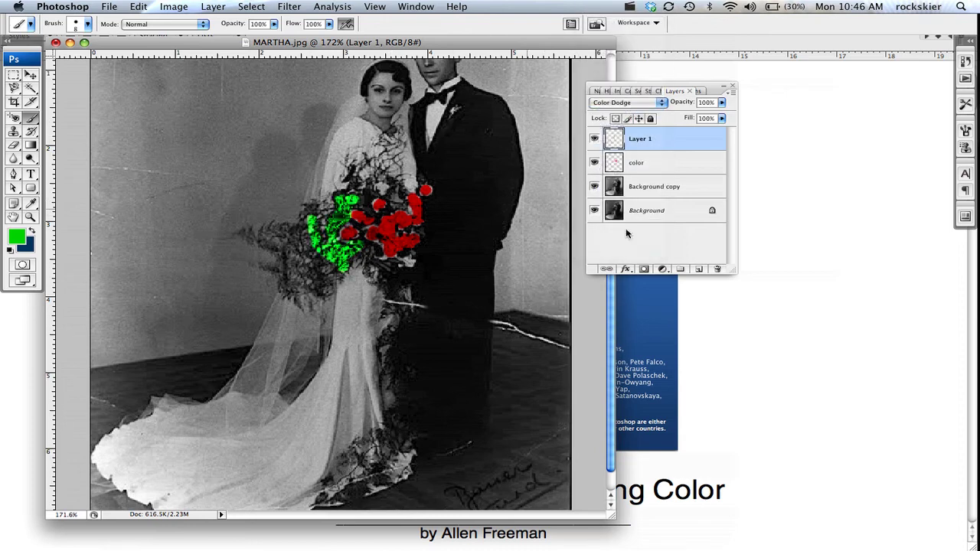
Step: Add a new layer above Layer 1 and rename it "walls"
left_click(698, 269)
double_click(641, 140)
type("walls")
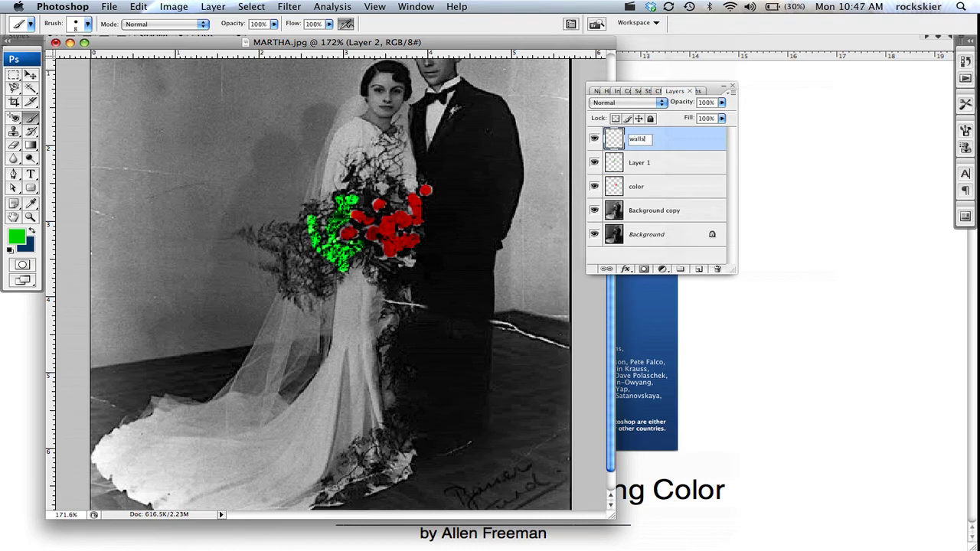
key("Return")
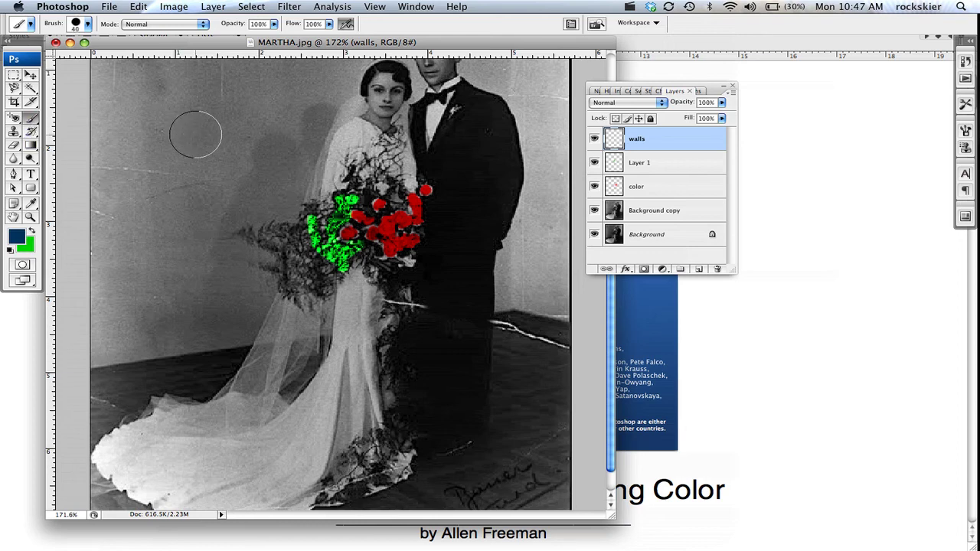
Step: Paint the wall behind the bride dark blue with a brush enlarged to 70 and set the walls layer to Color Dodge
mouse_move(200, 108)
left_mouse_down()
mouse_move(84, 229)
mouse_move(93, 70)
mouse_move(106, 53)
mouse_move(96, 338)
mouse_move(249, 119)
mouse_move(310, 65)
mouse_move(147, 65)
mouse_move(243, 76)
mouse_move(274, 114)
mouse_move(256, 182)
mouse_move(197, 196)
mouse_move(184, 279)
mouse_move(201, 306)
mouse_move(151, 321)
left_mouse_up()
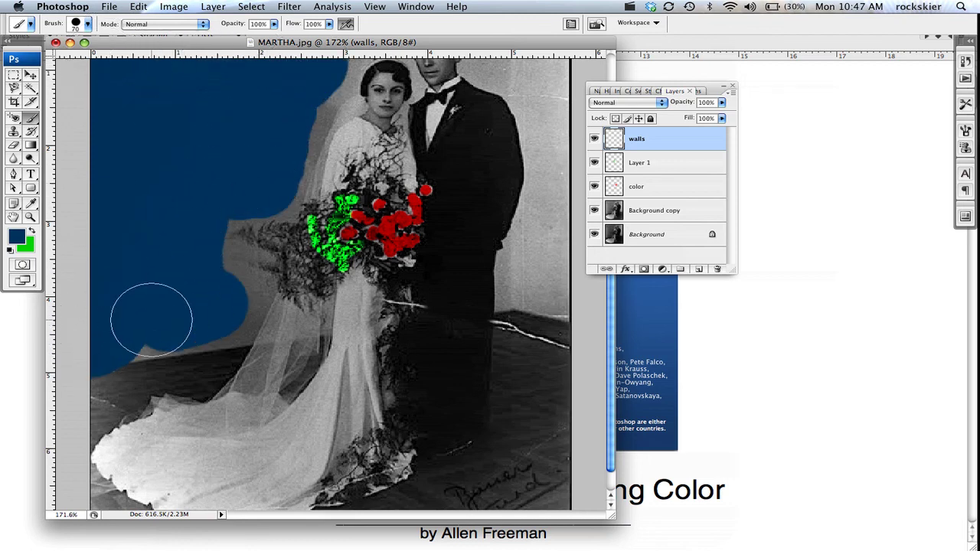
left_click(663, 107)
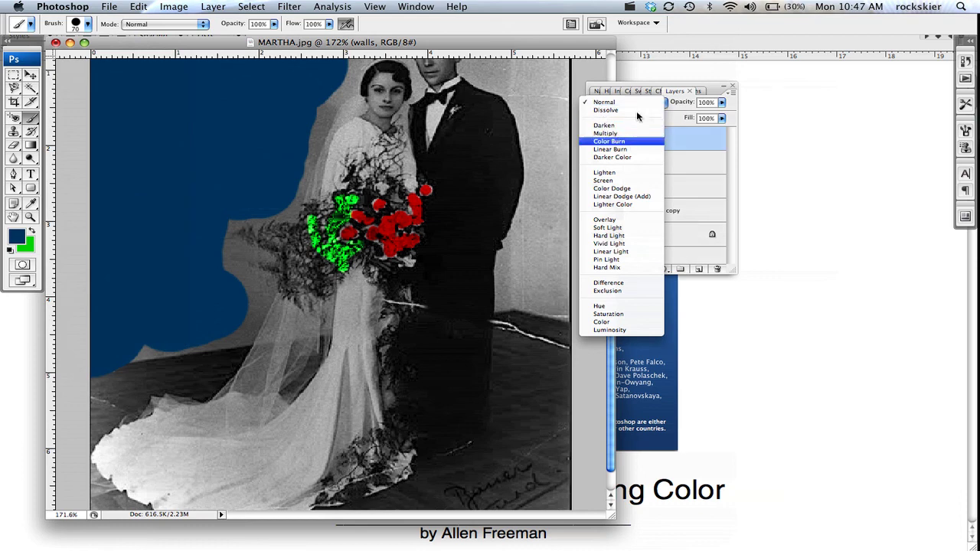
left_click(634, 145)
left_click(635, 108)
left_click(635, 152)
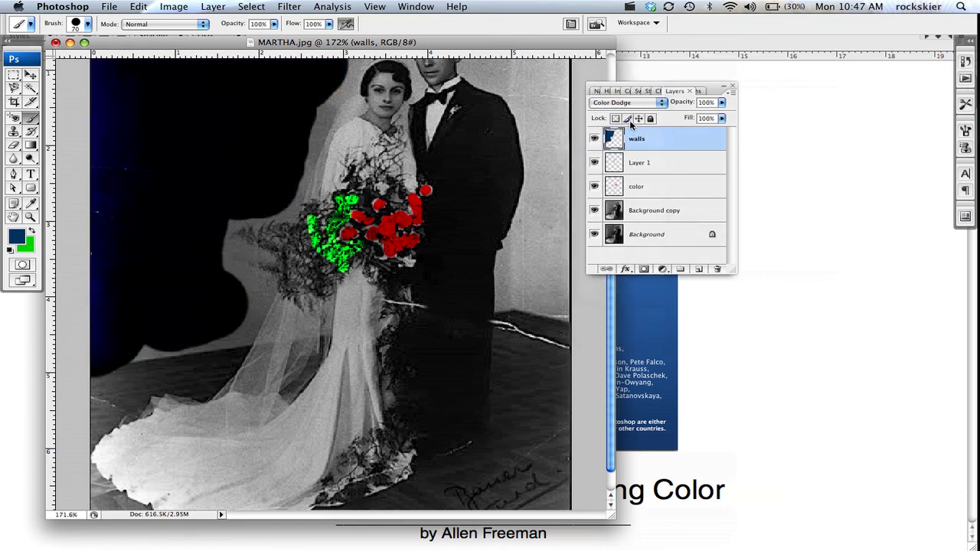
left_click(634, 104)
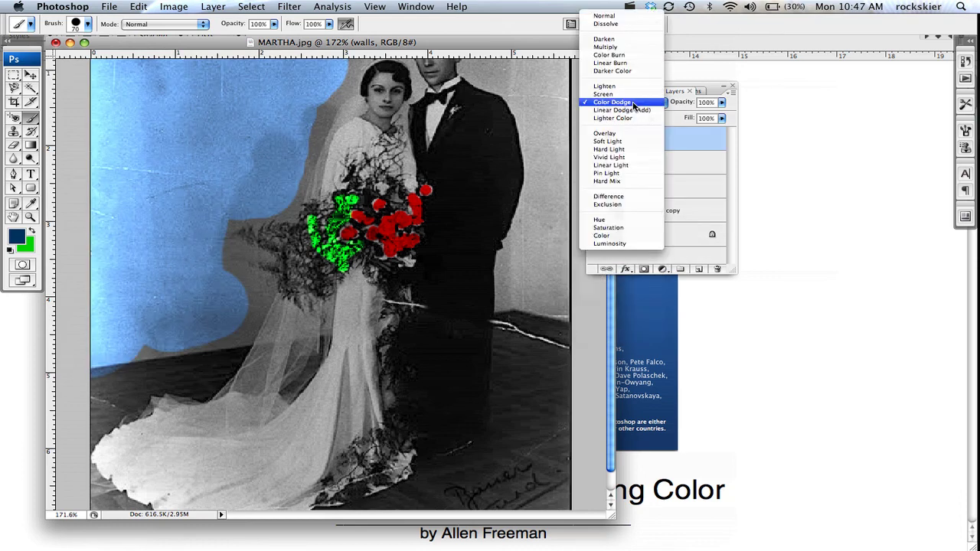
left_click(176, 233)
Step: Extend the blue paint over the wall beside the veil, across the area above the couple and down beside the groom's shoulder
left_click_drag(225, 331, 219, 307)
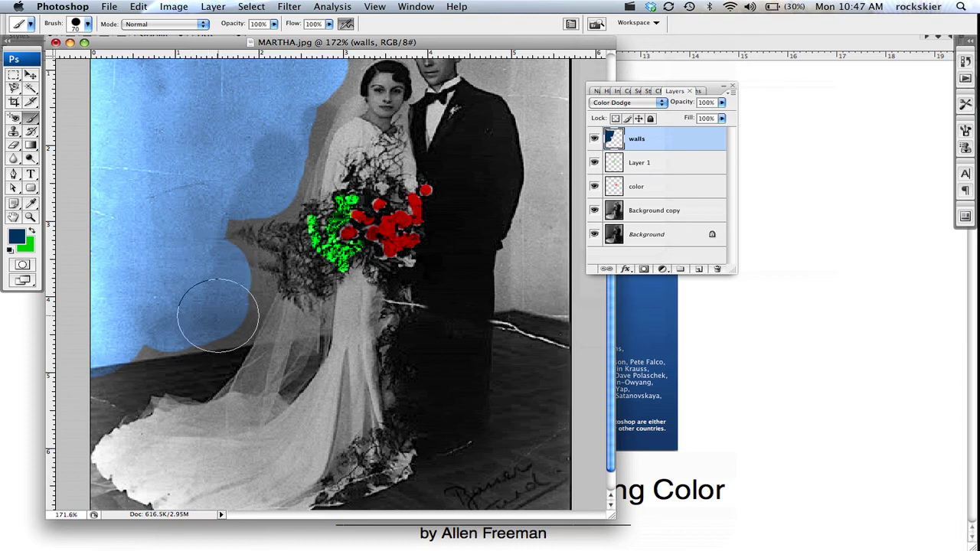
left_click(536, 81)
scroll(536, 88, "up", 3)
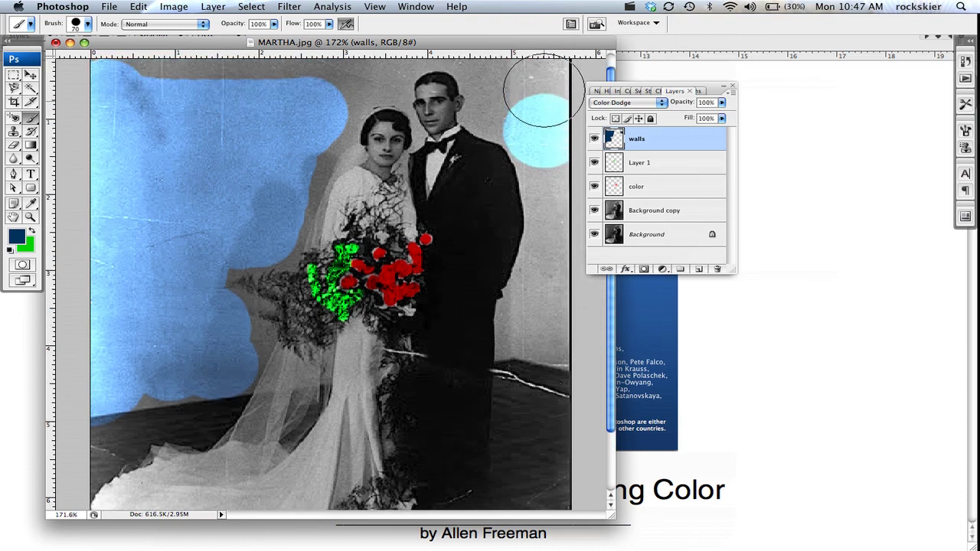
mouse_move(529, 115)
left_mouse_down()
mouse_move(515, 67)
mouse_move(541, 65)
mouse_move(452, 39)
mouse_move(373, 47)
mouse_move(312, 83)
mouse_move(208, 63)
mouse_move(100, 76)
left_mouse_up()
mouse_move(229, 156)
left_mouse_down()
mouse_move(299, 157)
mouse_move(292, 184)
left_mouse_up()
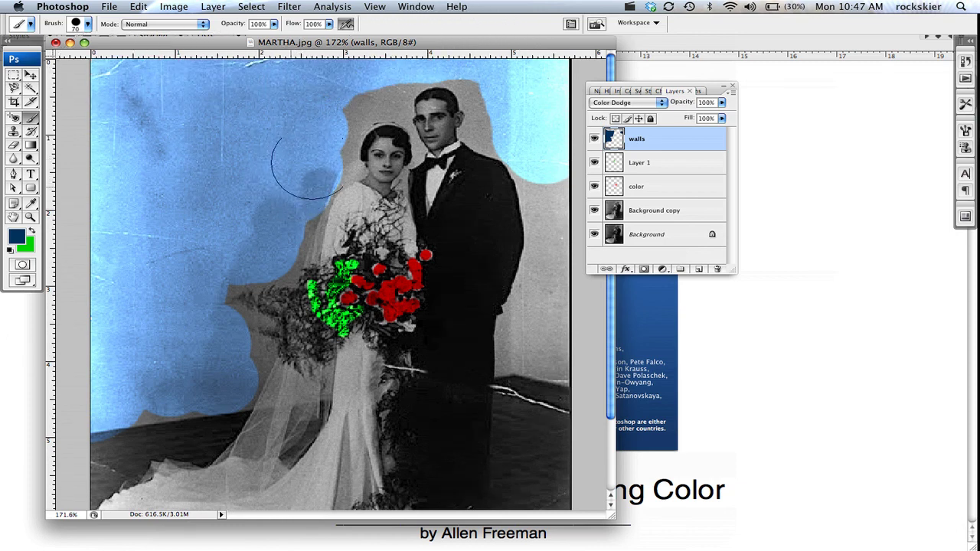
scroll(299, 160, "down", 2)
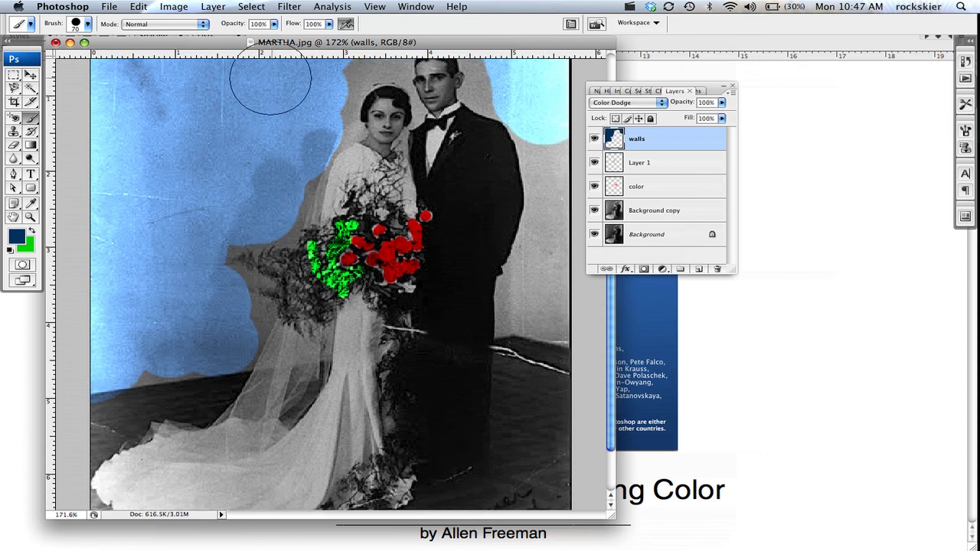
left_click(629, 7)
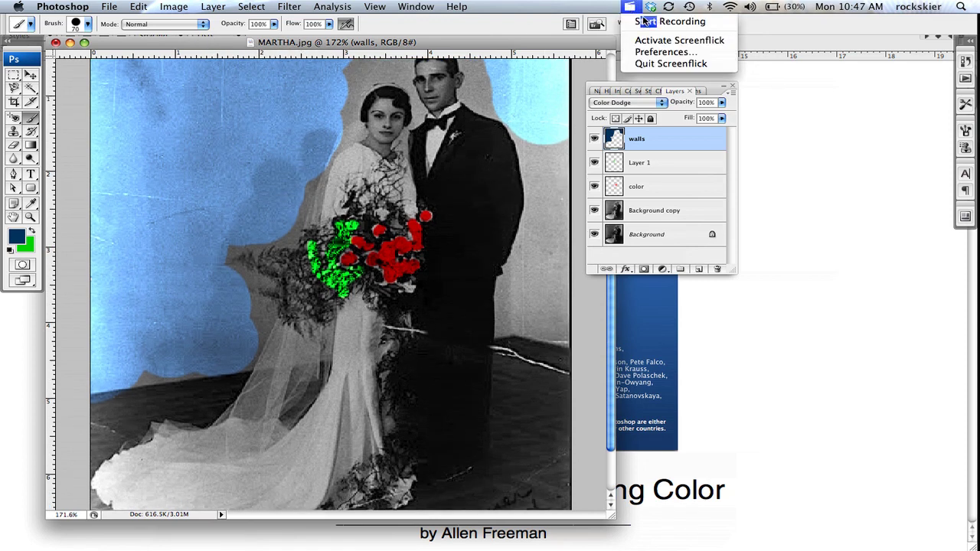